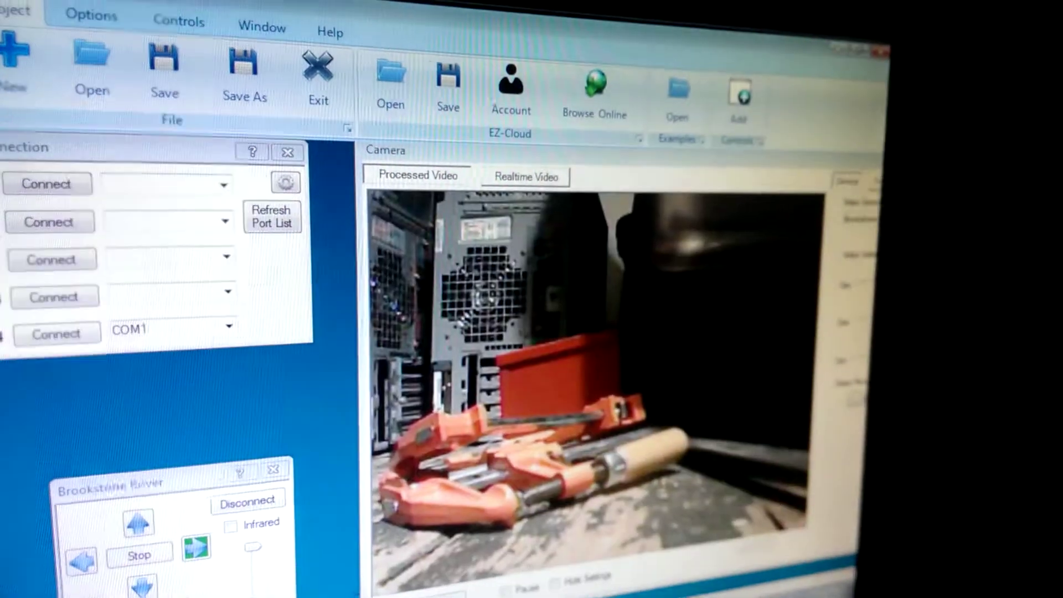
# - Stop the rover once the camera feed shows the metal stand and cardboard box
pyautogui.press('Up')
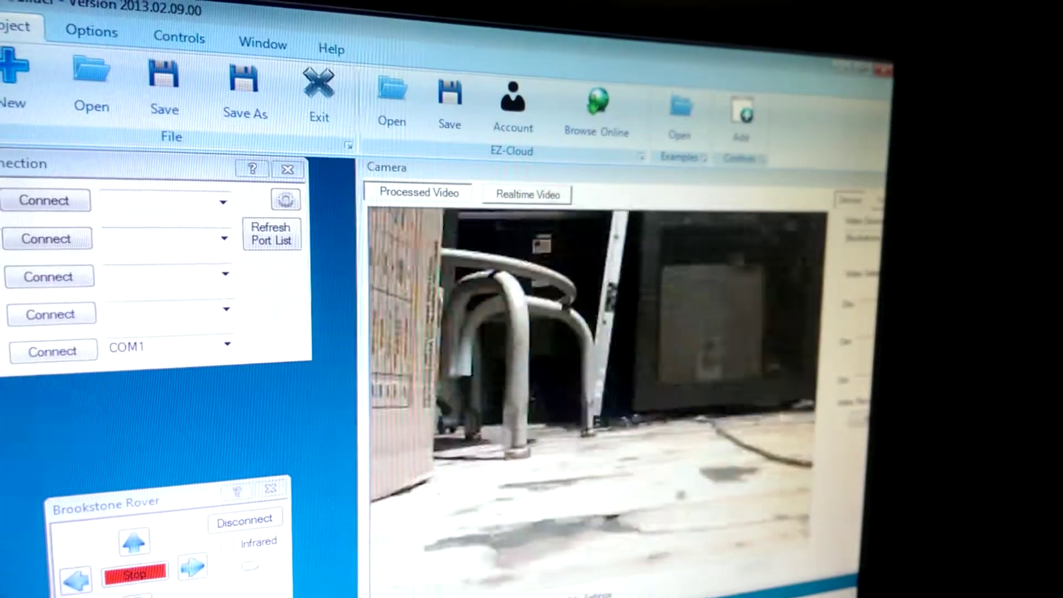